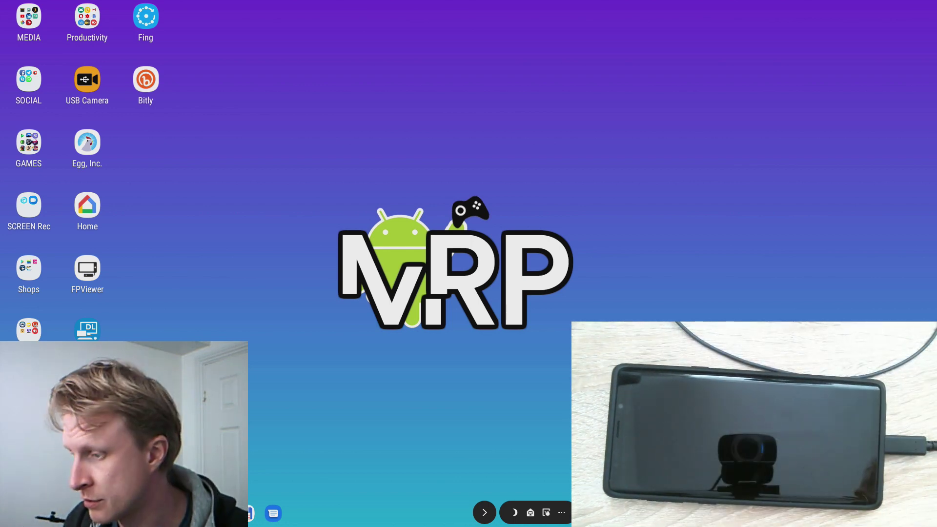
Step: Launch Chrome, type test text 'hfkshfksad' in the address bar, then close the window
click(225, 512)
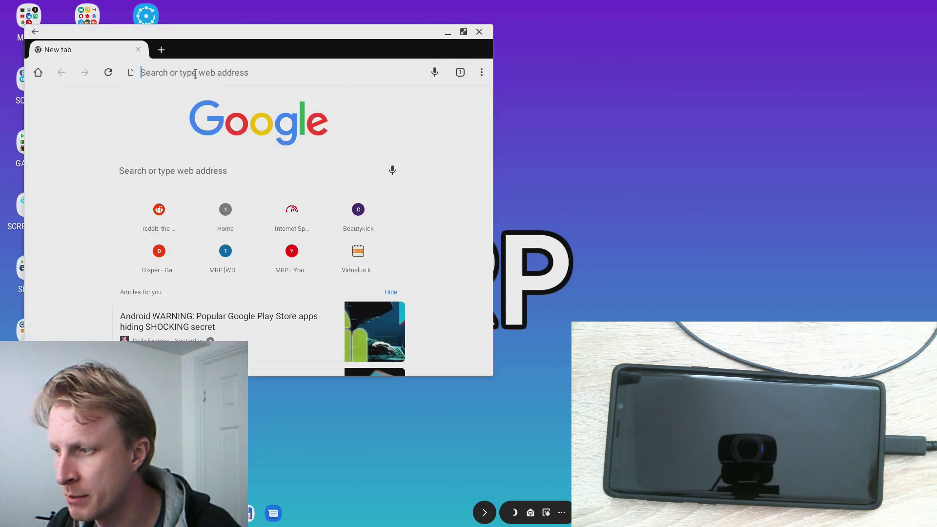
text(hfkshfksad)
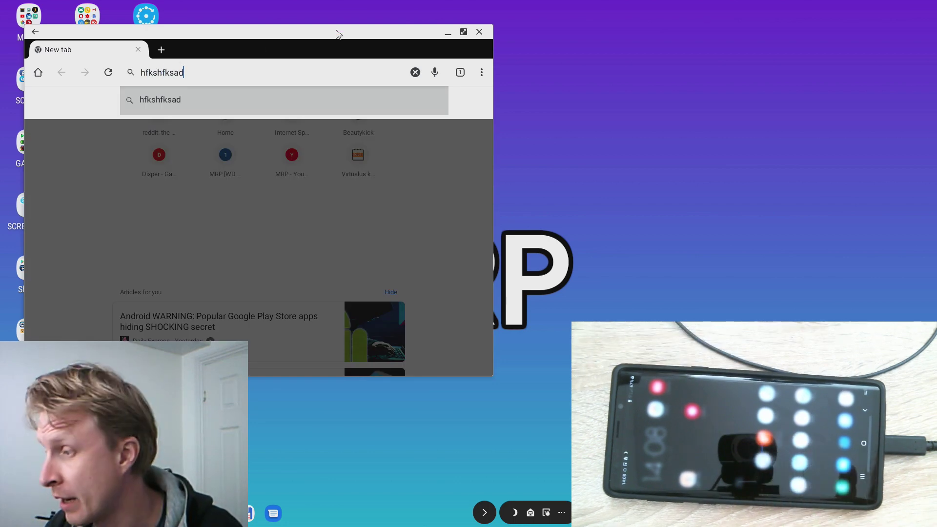
click(479, 32)
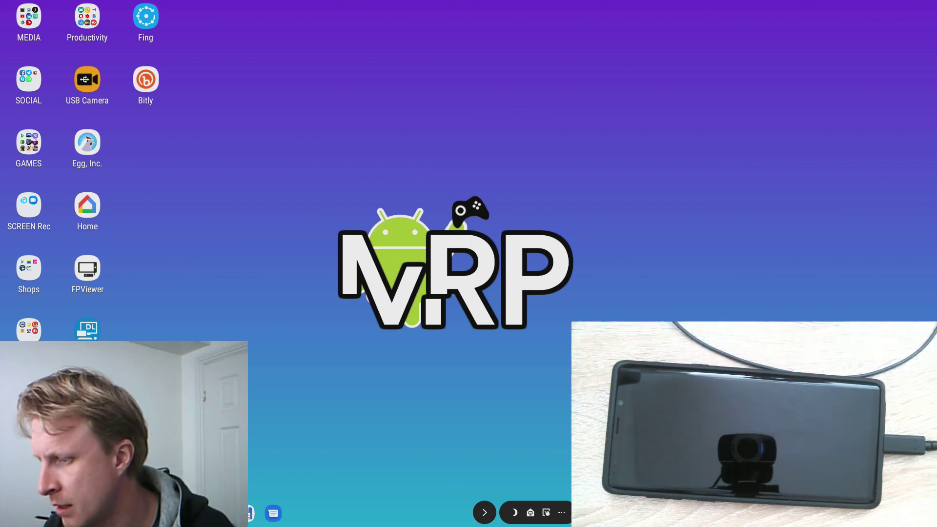
Step: Launch Hancom Word, create a maximized blank document and type 'gdfsgdfs'
key(super)
text(word)
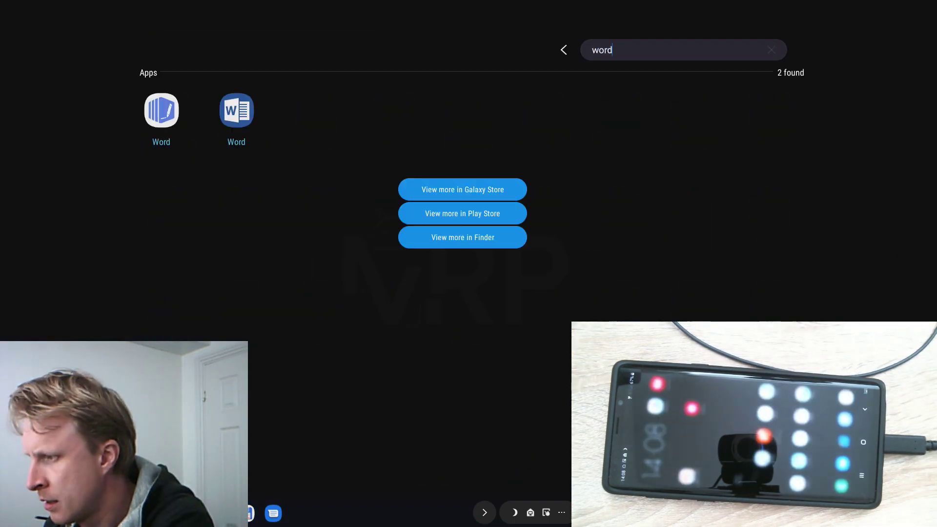
click(156, 115)
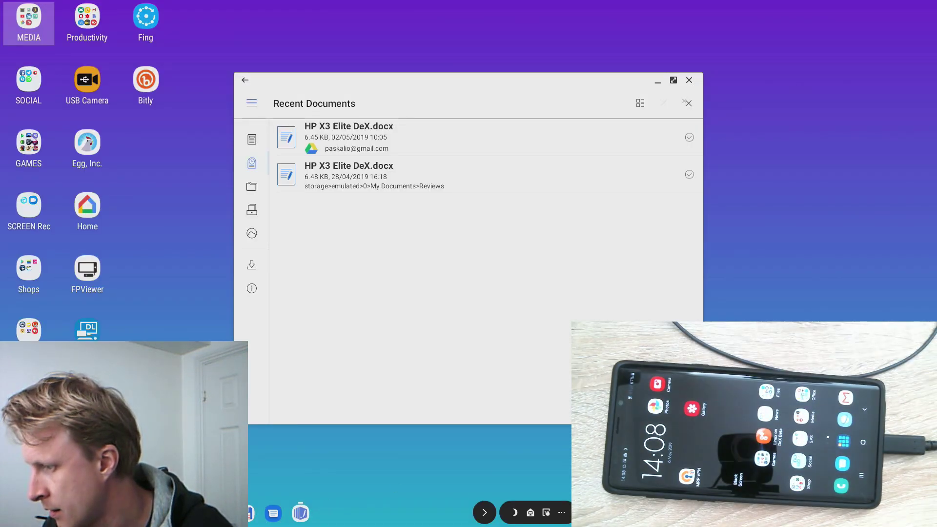
click(688, 103)
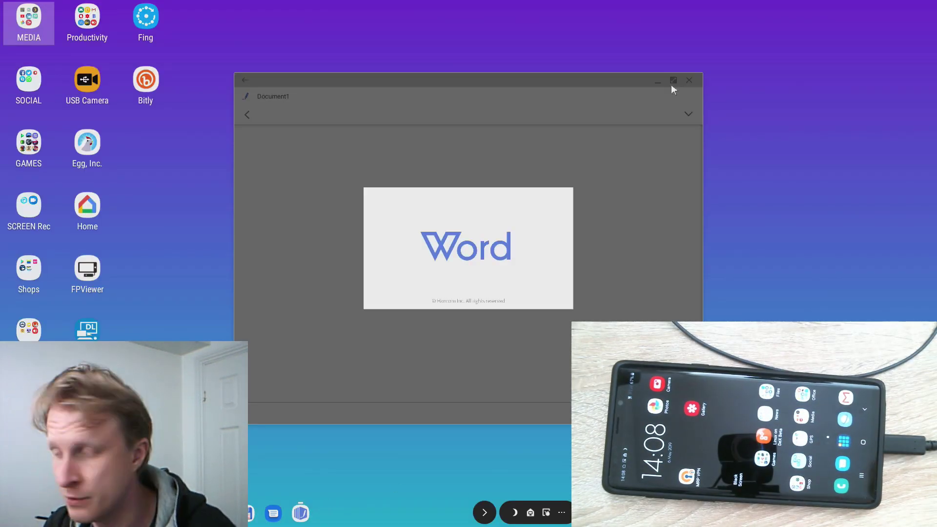
click(673, 80)
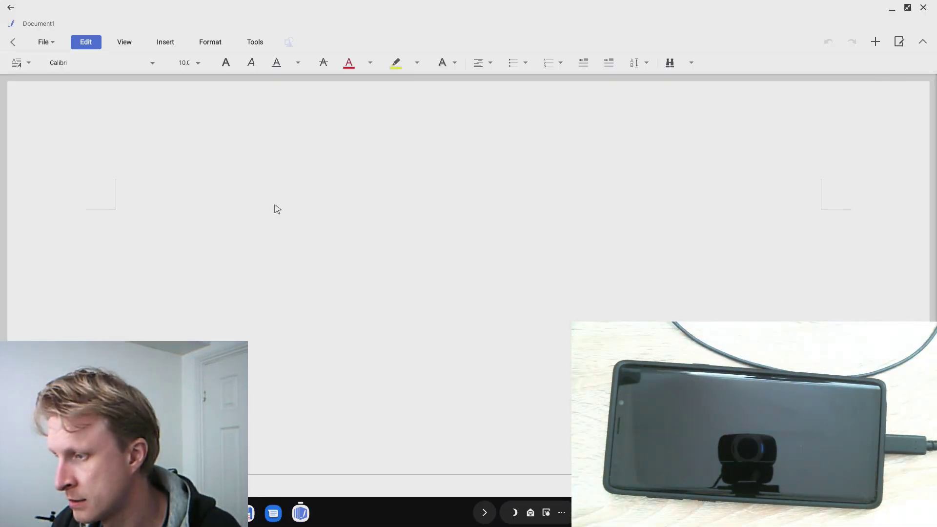
text(gdfsgdfs)
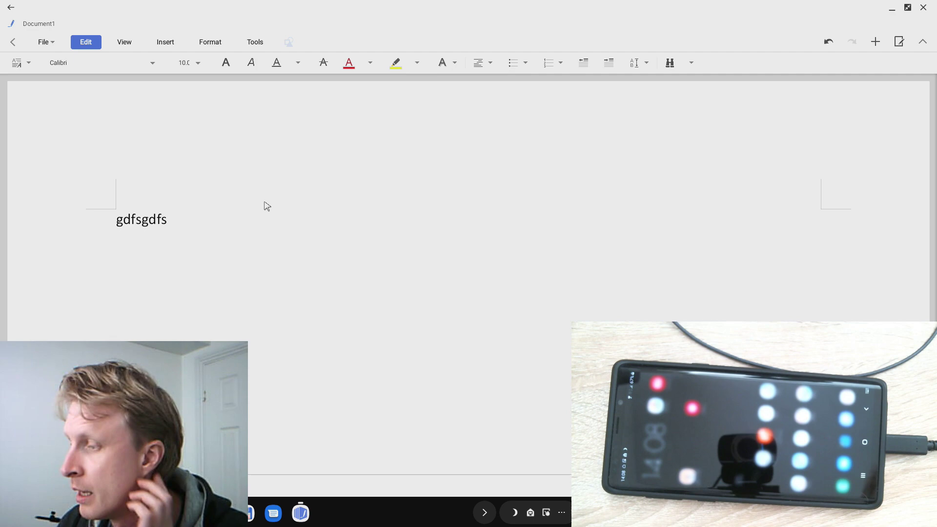
Step: Close the Hancom Word window
click(923, 7)
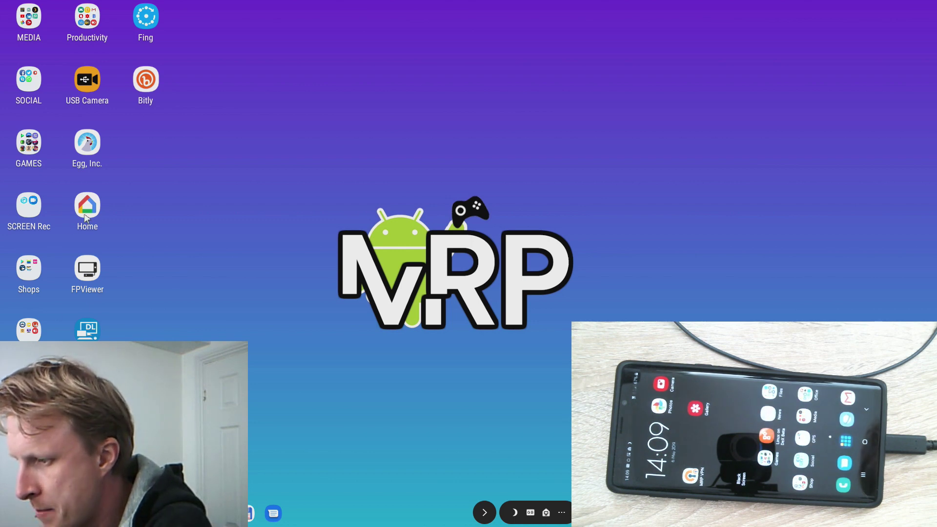
Step: Launch Play Store from Shops, search 'black screen' and open the Black Screen - A Simple Black Screen App page
click(29, 266)
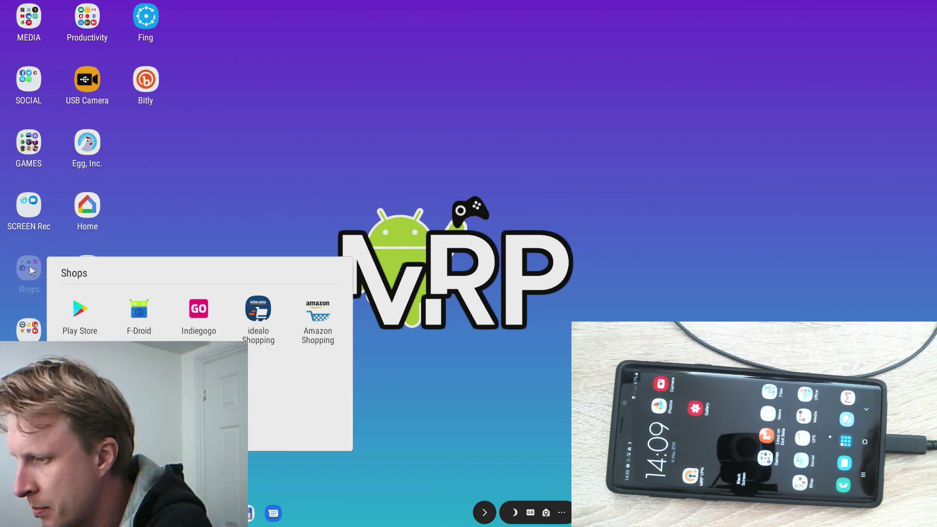
click(70, 322)
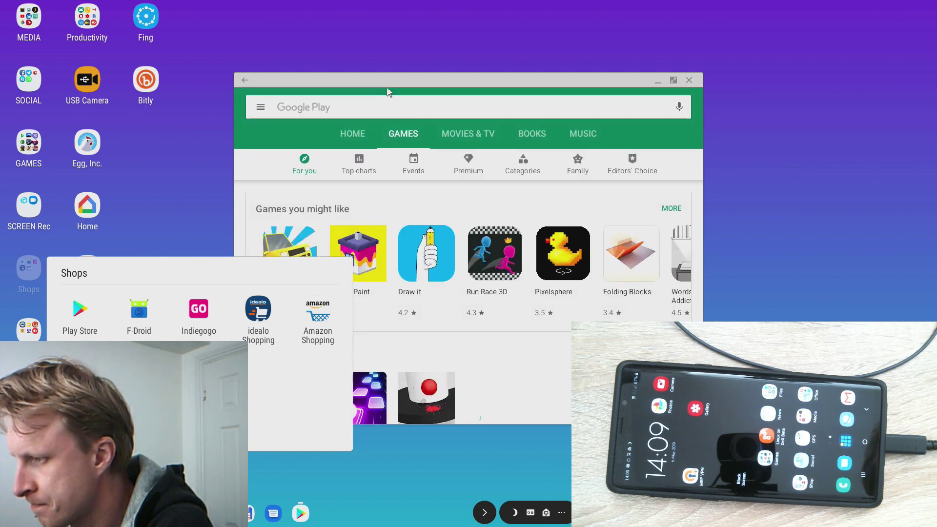
drag(377, 83, 219, 28)
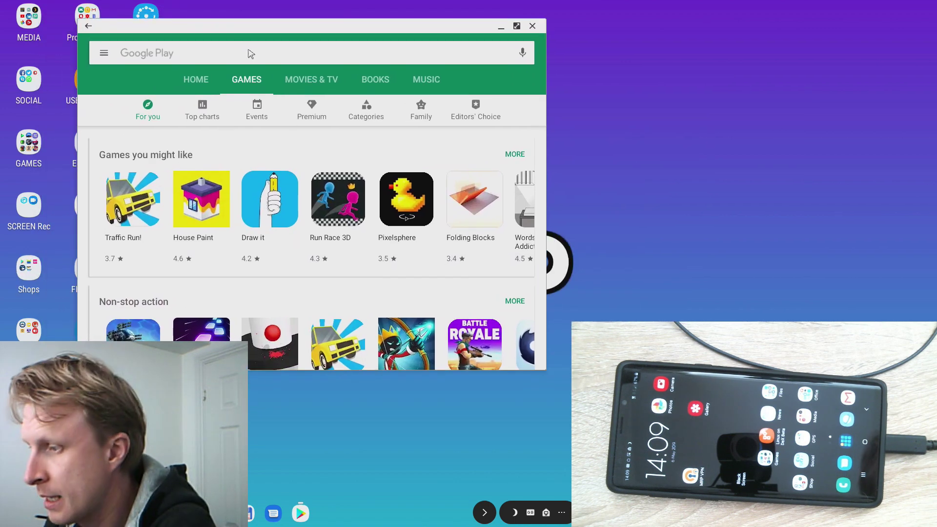
click(248, 56)
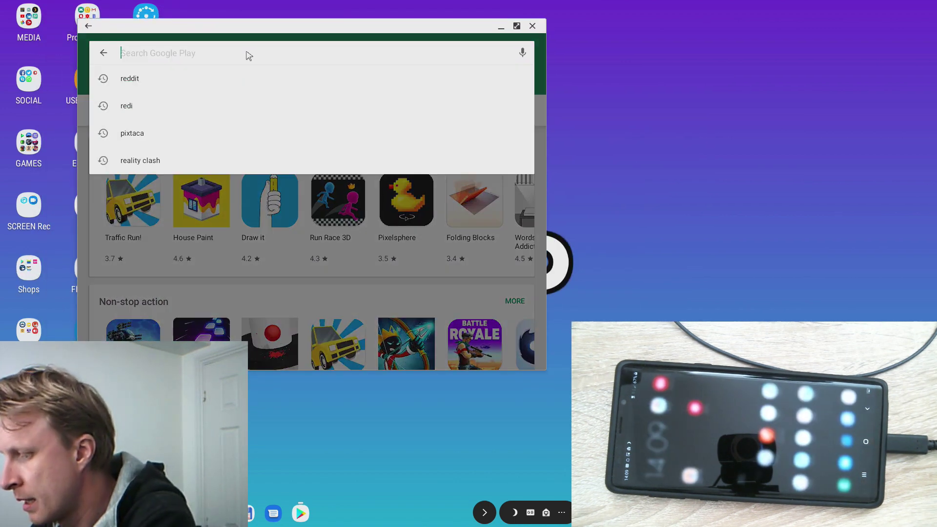
text(black screen)
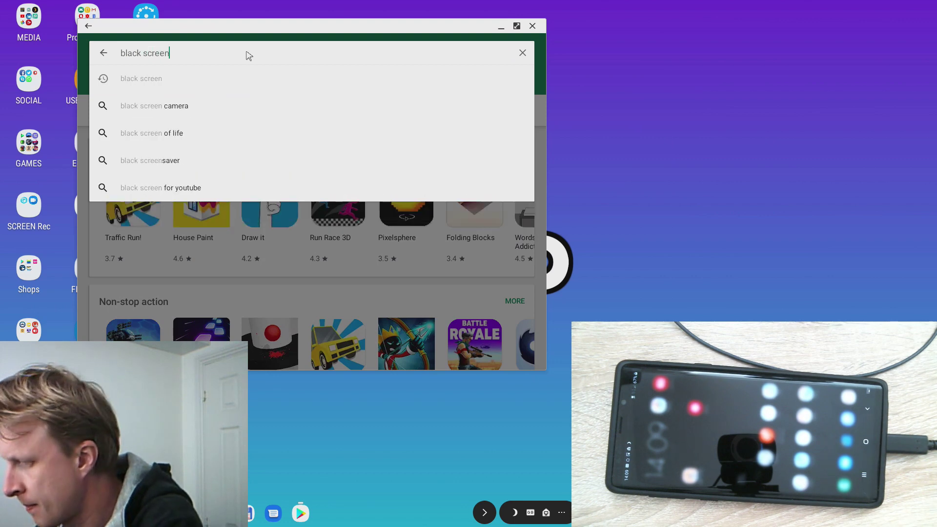
key(Return)
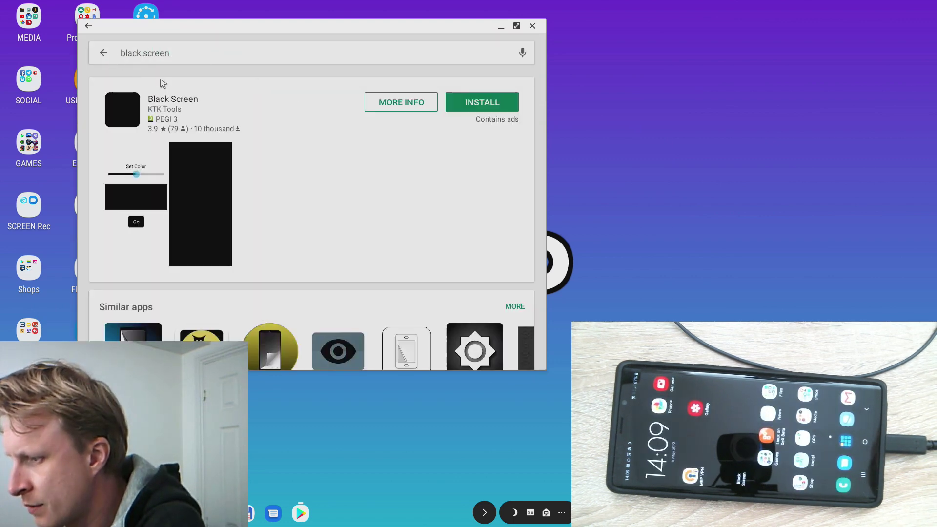
scroll(259, 253, down, 9)
click(283, 218)
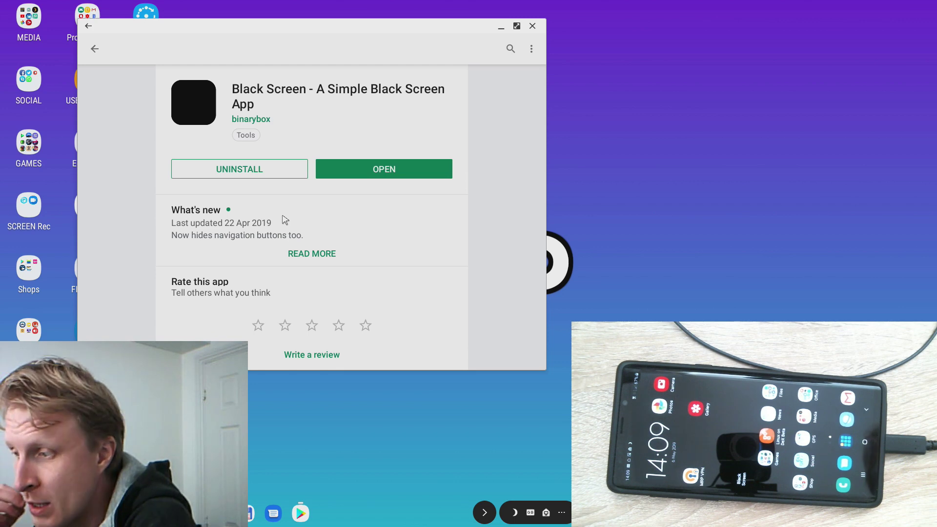
Step: Close the Play Store window
click(533, 27)
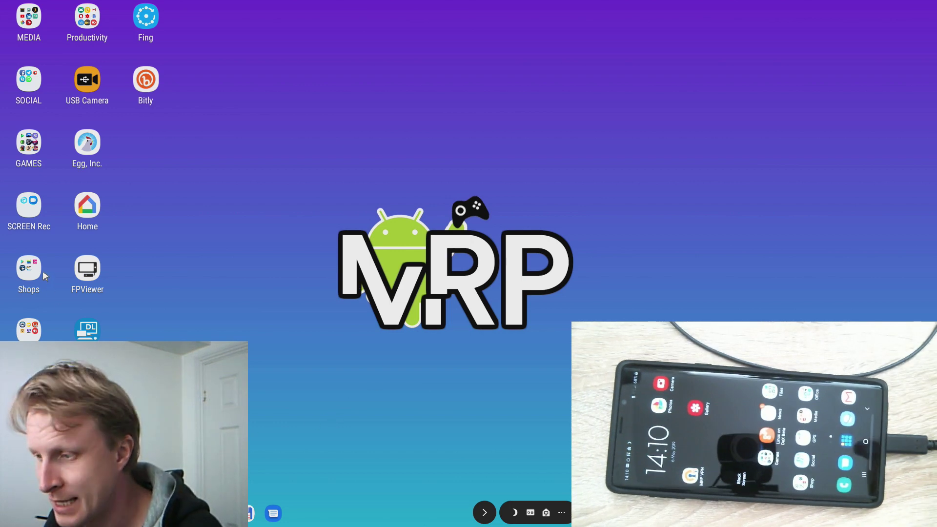
Step: Relaunch Play Store from Shops and revisit the Black Screen app page via the recent 'black screen' search
click(29, 259)
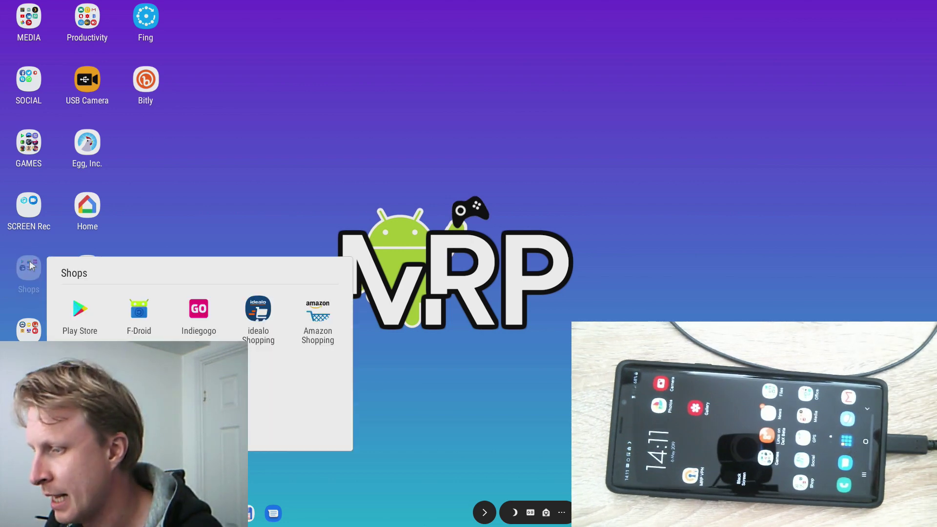
click(81, 310)
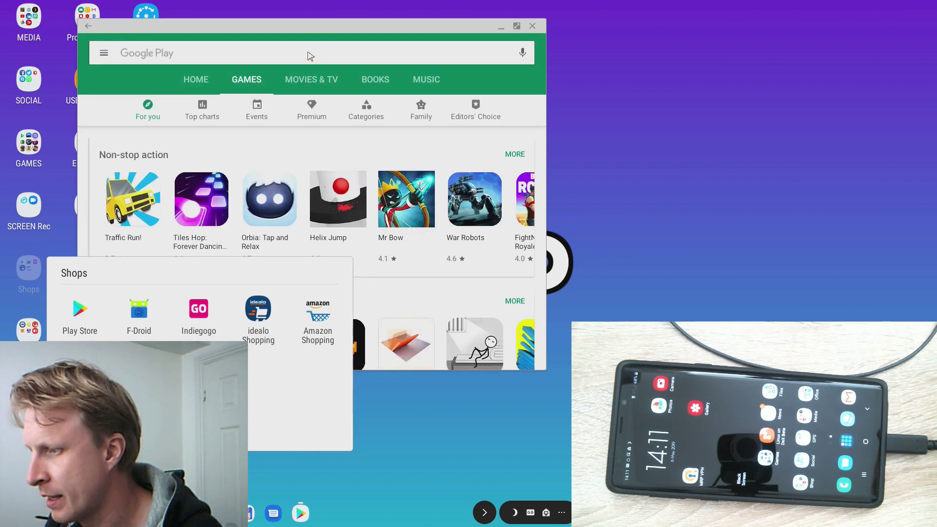
click(310, 56)
click(151, 76)
scroll(282, 264, down, 5)
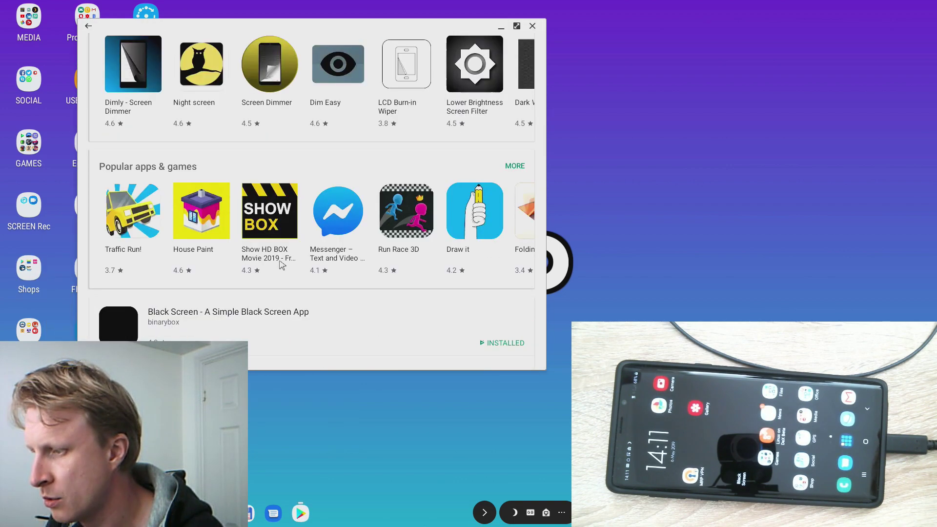
scroll(282, 264, down, 1)
click(290, 257)
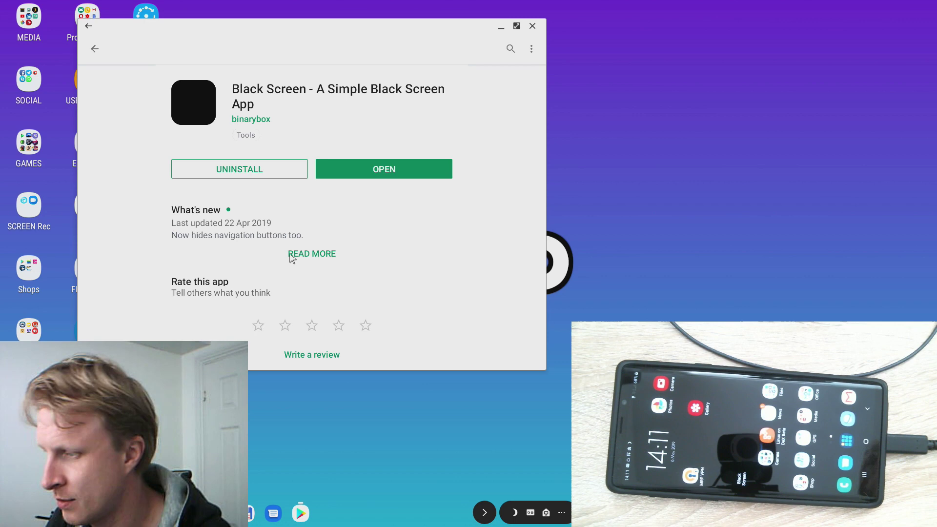
Step: Replace the search with 'keep screen on', run it and scroll through the results
click(95, 49)
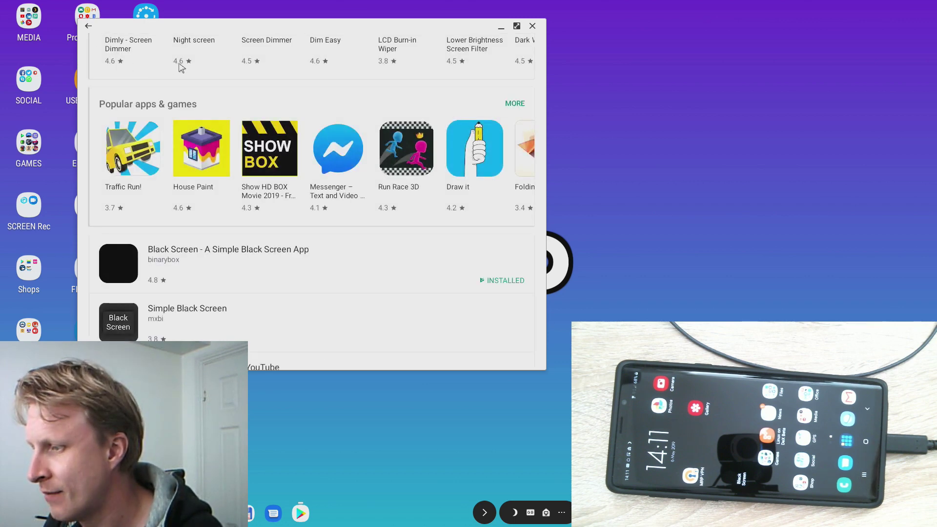
scroll(205, 68, up, 5)
click(229, 60)
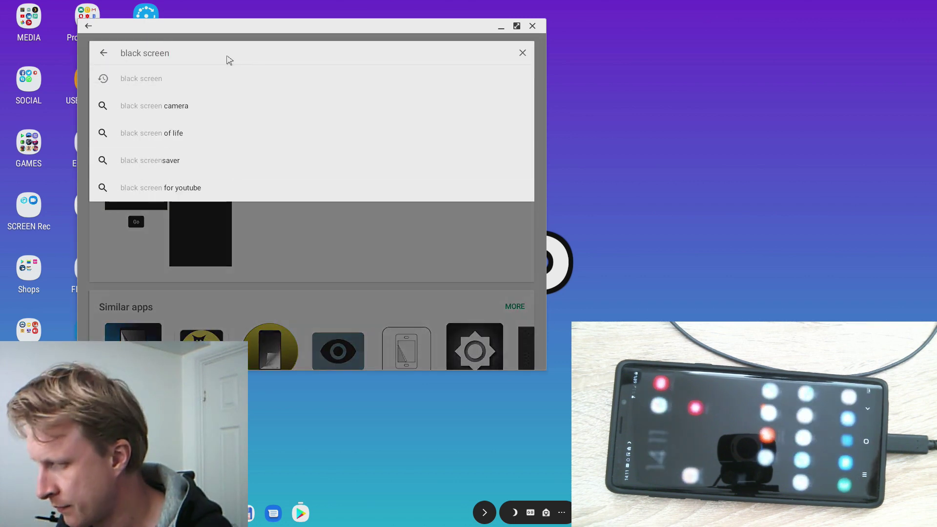
key(BackSpace)
key(BackSpace)
key(BackSpace)
key(BackSpace)
key(BackSpace)
key(BackSpace)
key(BackSpace)
key(BackSpace)
key(BackSpace)
key(BackSpace)
key(BackSpace)
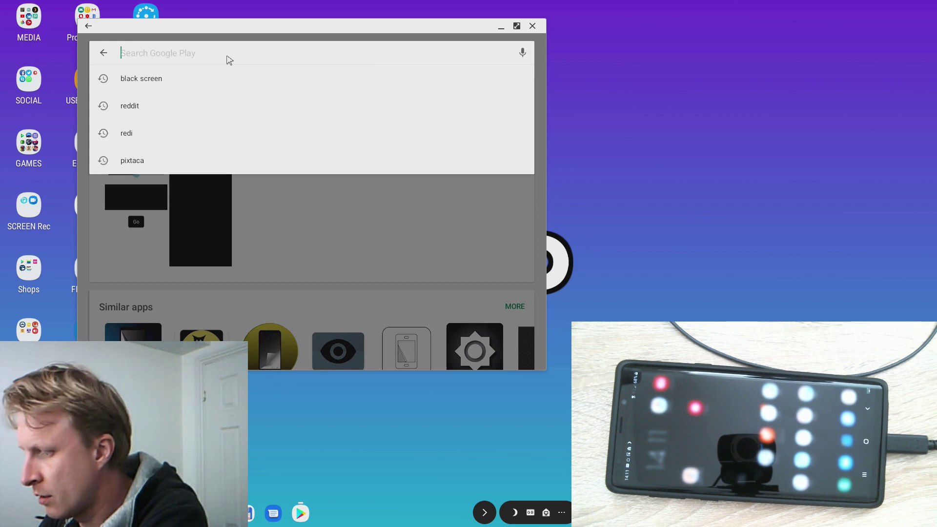
text(keep screen on)
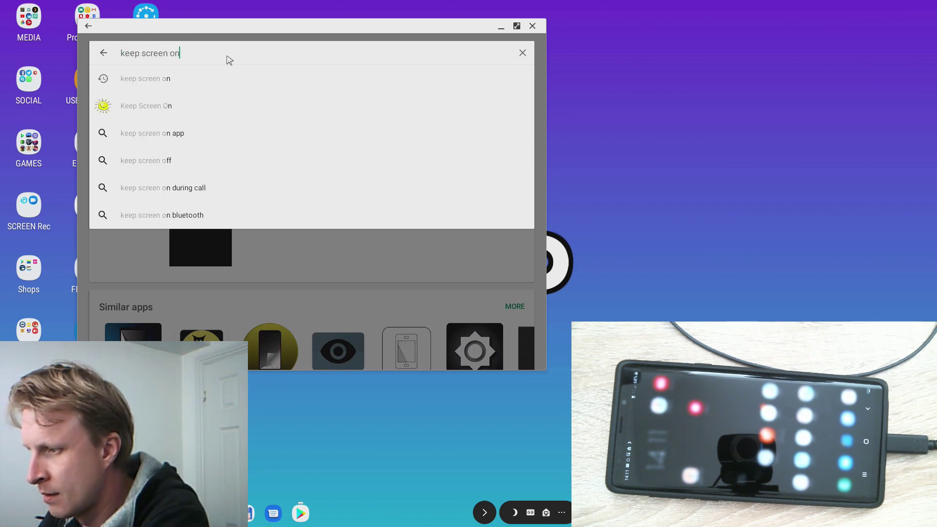
key(Return)
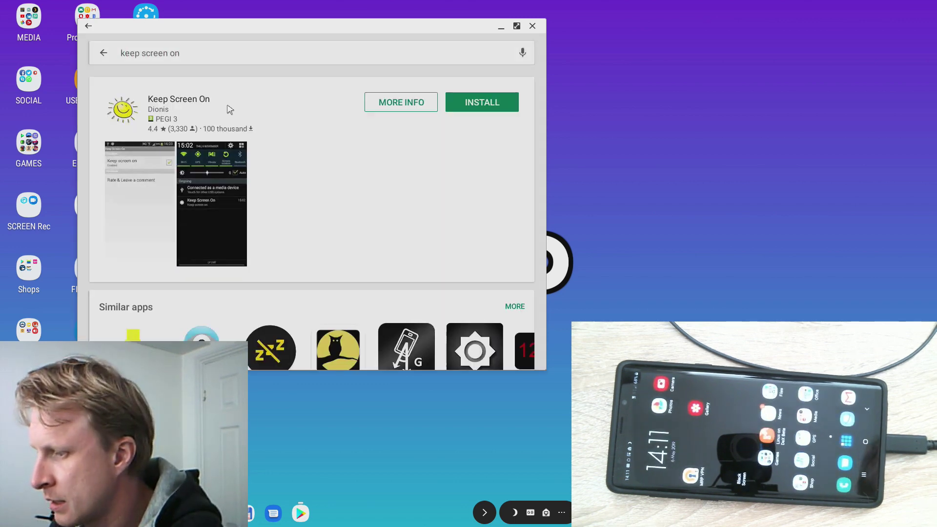
scroll(230, 108, down, 10)
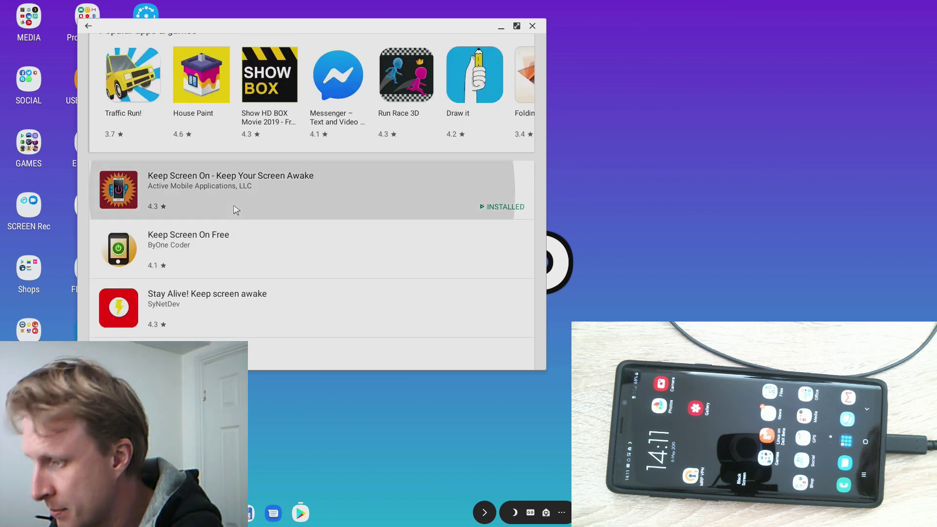
Step: Open the Keep Screen On - Keep Your Screen Awake app page (version 1.37)
click(237, 210)
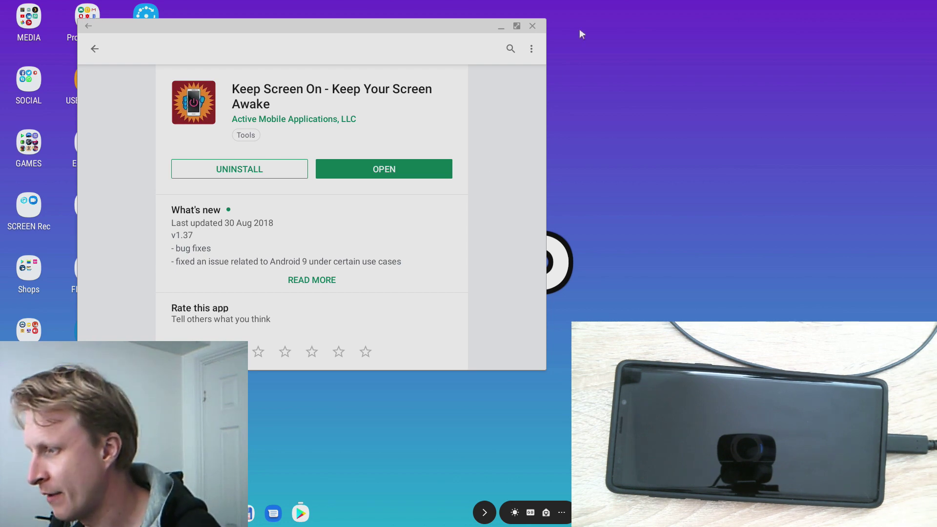
Step: Close the Play Store, enable Keep Screen On from the taskbar tray, and show recent apps
click(533, 27)
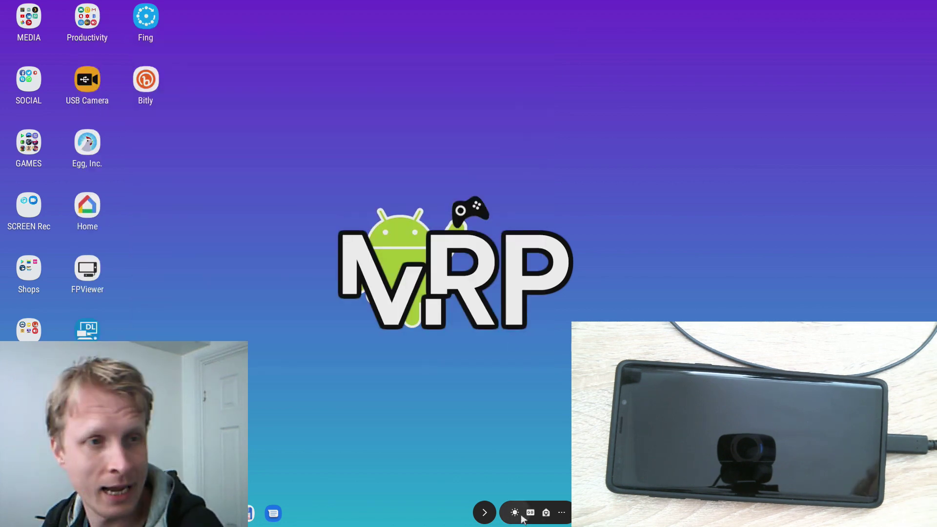
click(515, 513)
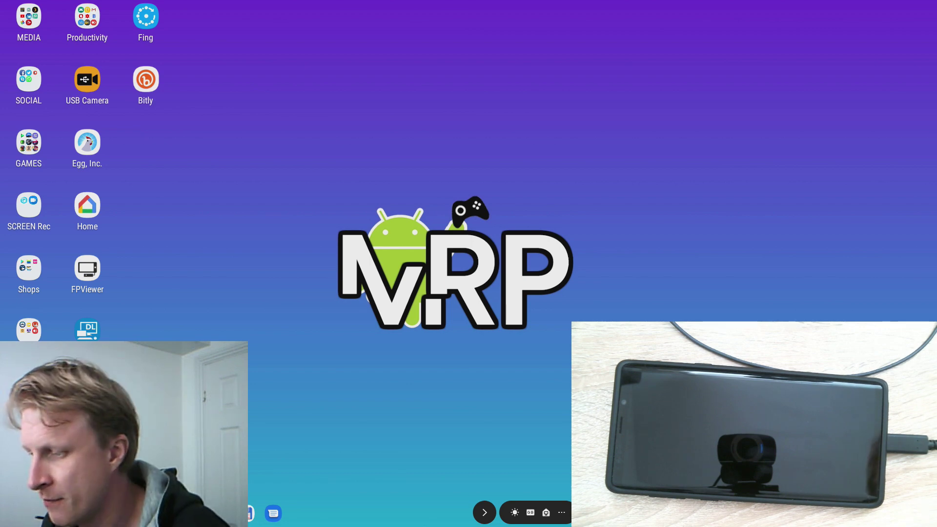
key(alt+Tab)
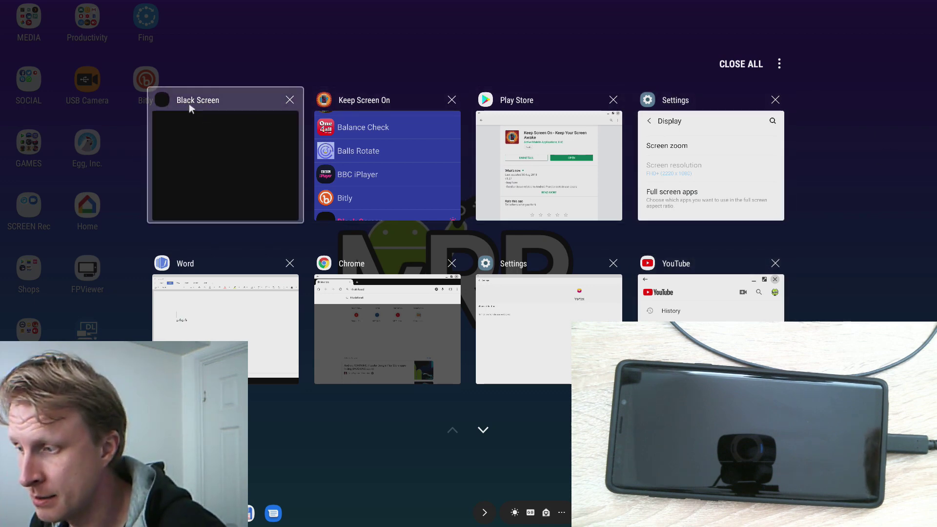
Step: Close the Black Screen app card, then close all remaining recent apps
click(290, 100)
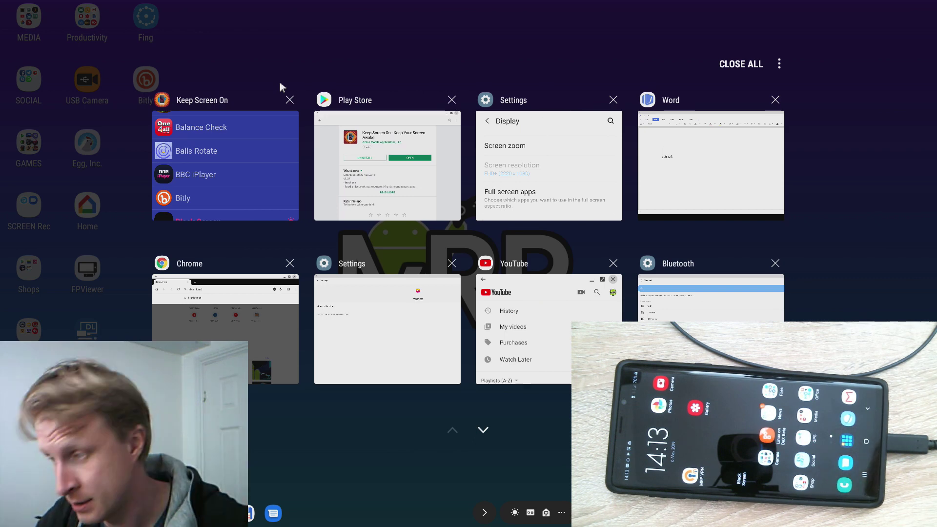
click(727, 68)
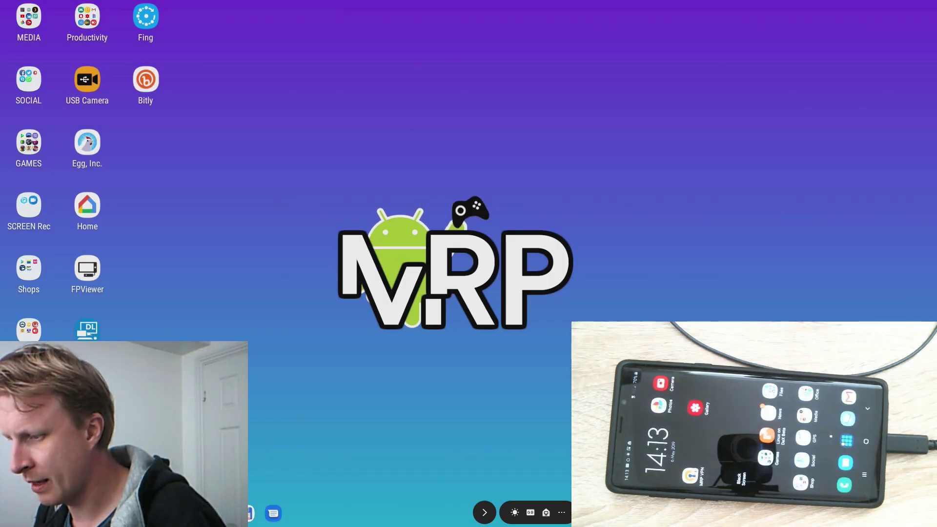
Step: Launch Black Screen by searching 'black' in the Apps screen, then close its window
key(super)
text(bl)
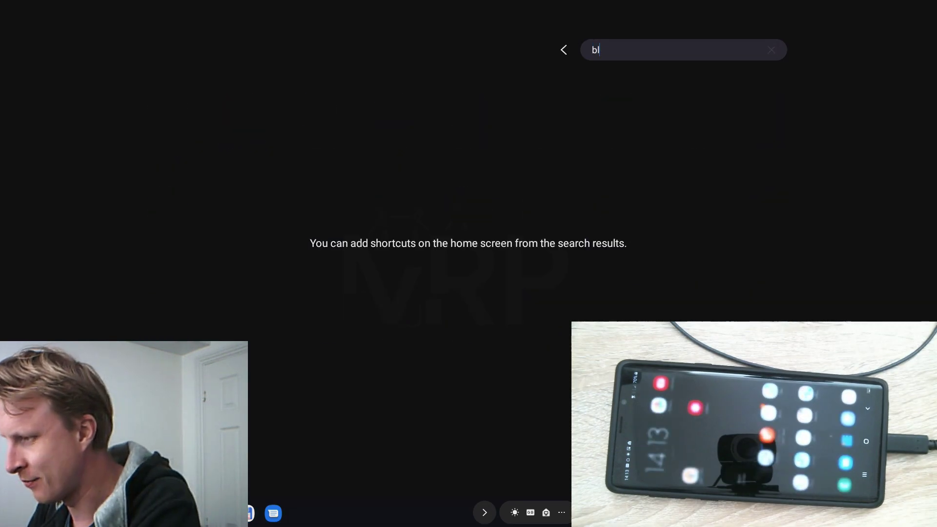
text(ack)
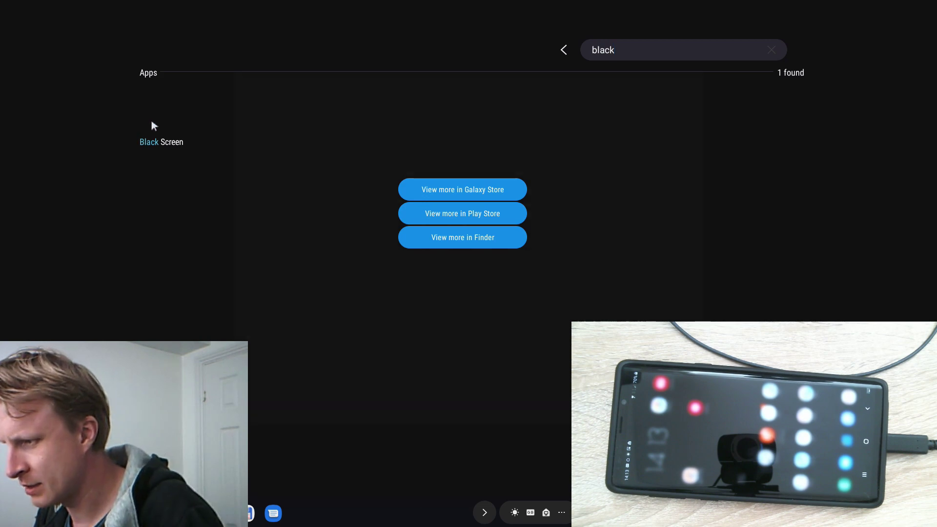
key(Return)
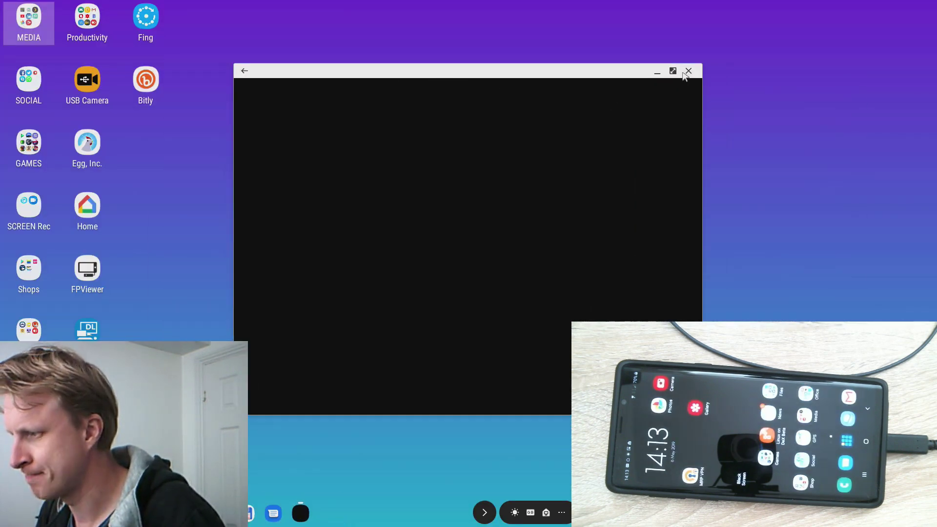
click(689, 79)
click(381, 222)
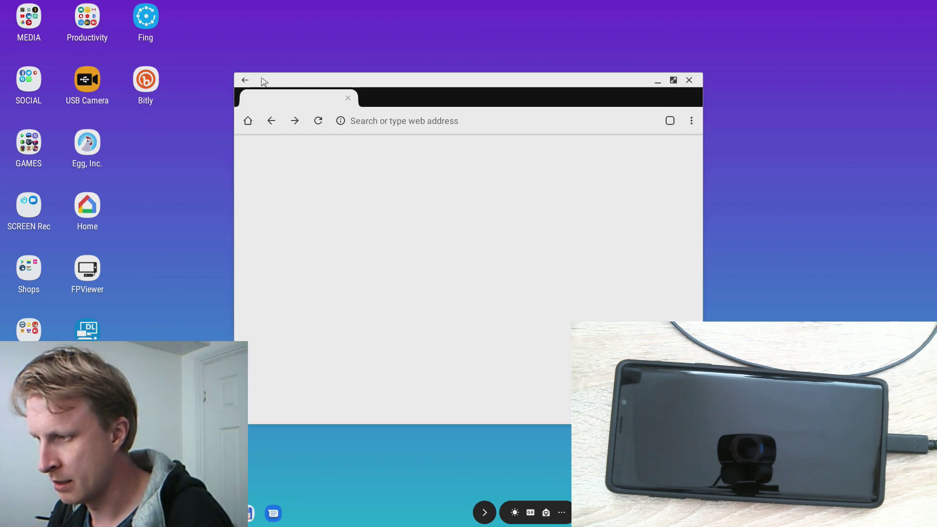
Step: Type the test string 'dkhfksdghfkjsdghfkjsdhgf' into Chrome's address bar, then close the browser window
click(378, 125)
text(dkhfksdghfkjsd)
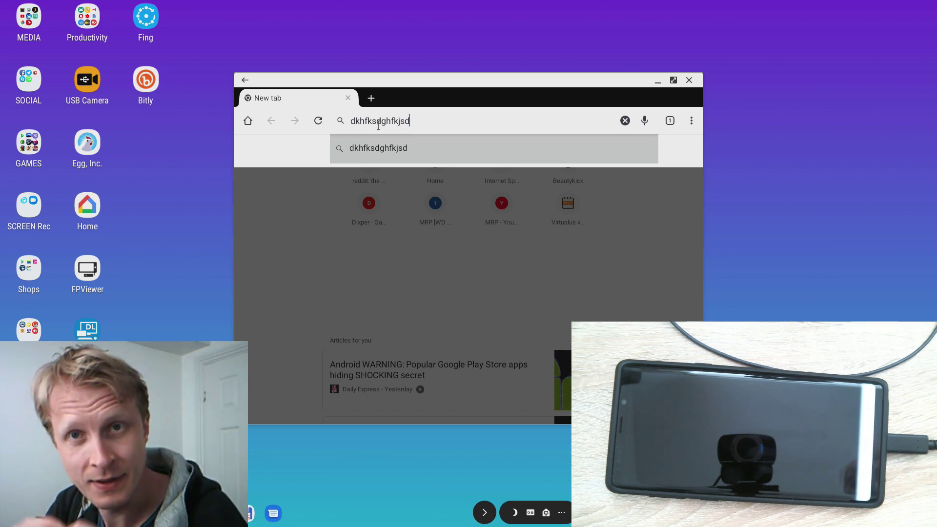
text(ghfkjsdhgf)
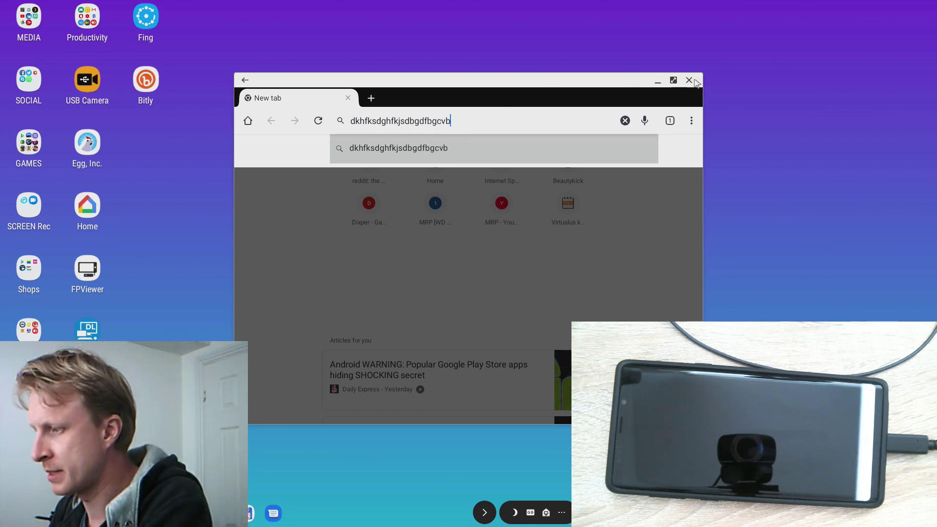
click(689, 80)
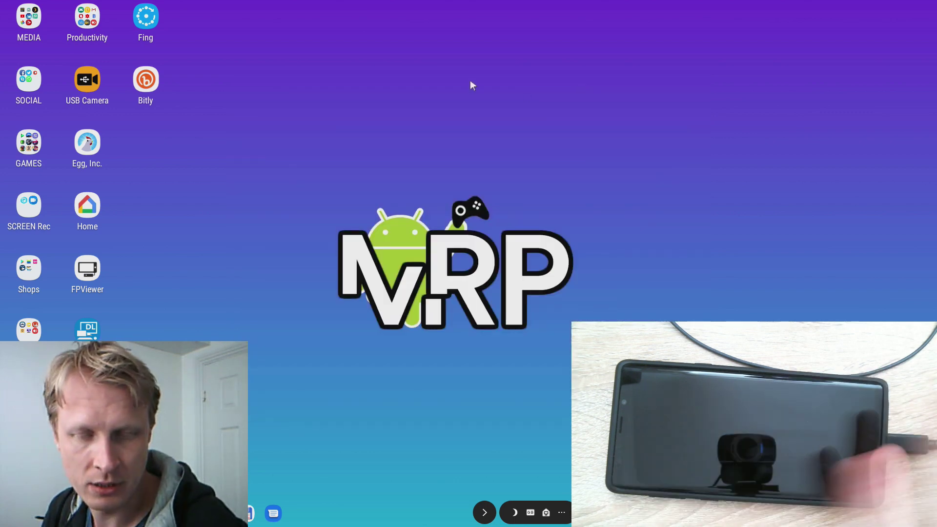
Step: Launch Hancom Word from an app search for 'word', maximize it, and type random test text into Document1
key(super)
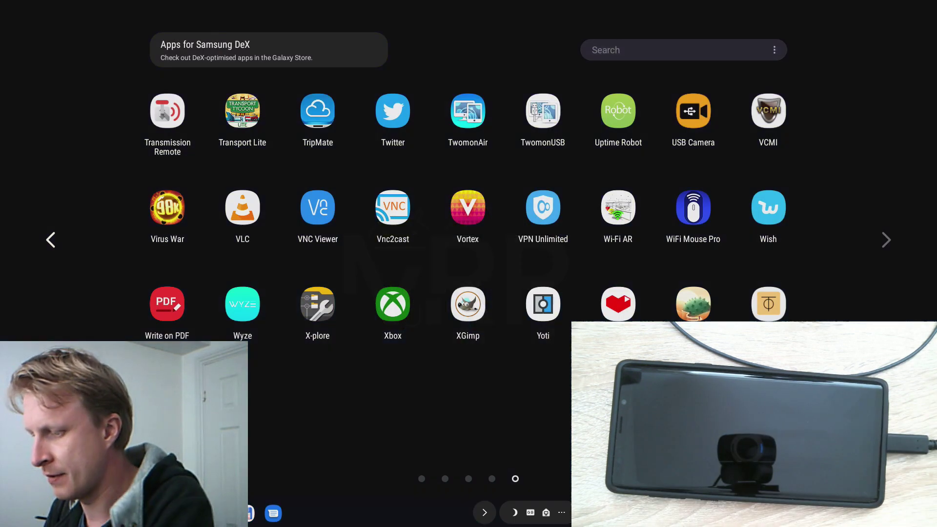
text(word)
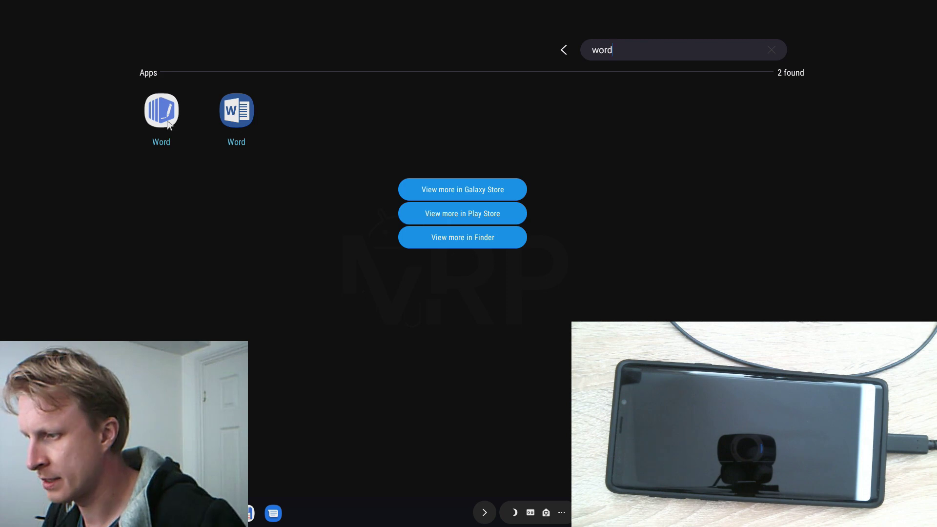
key(Return)
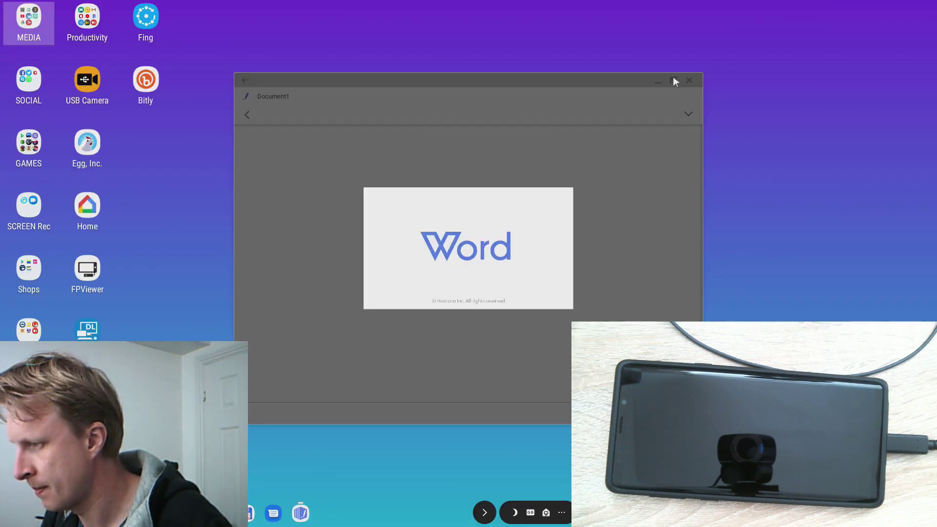
click(674, 80)
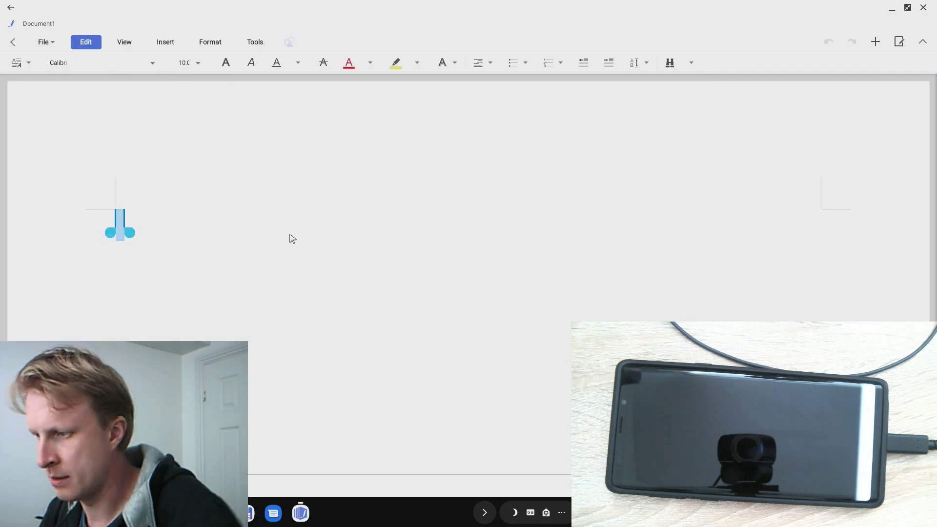
text(kjfhdslkgflkdflasvdhfbpvuisdahf)
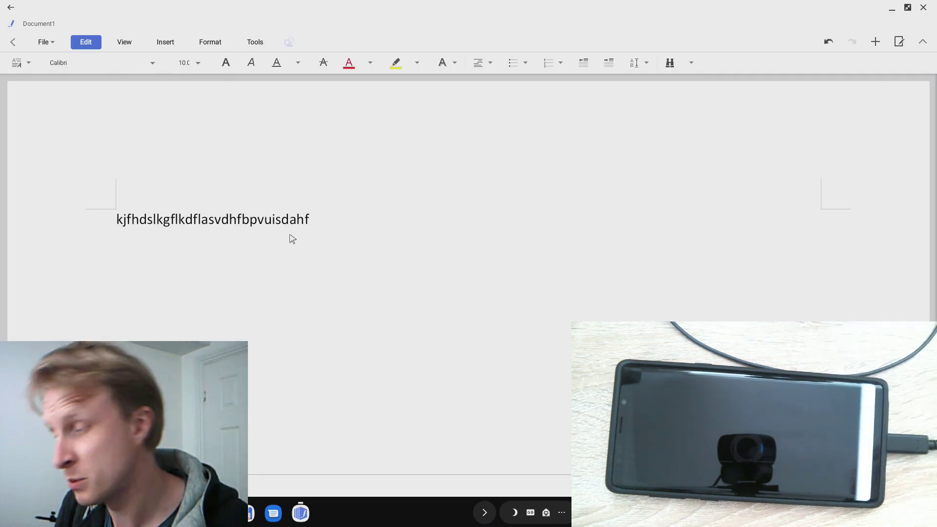
text(lljhf lkasdhf ksdvhkfhsadkvlfas)
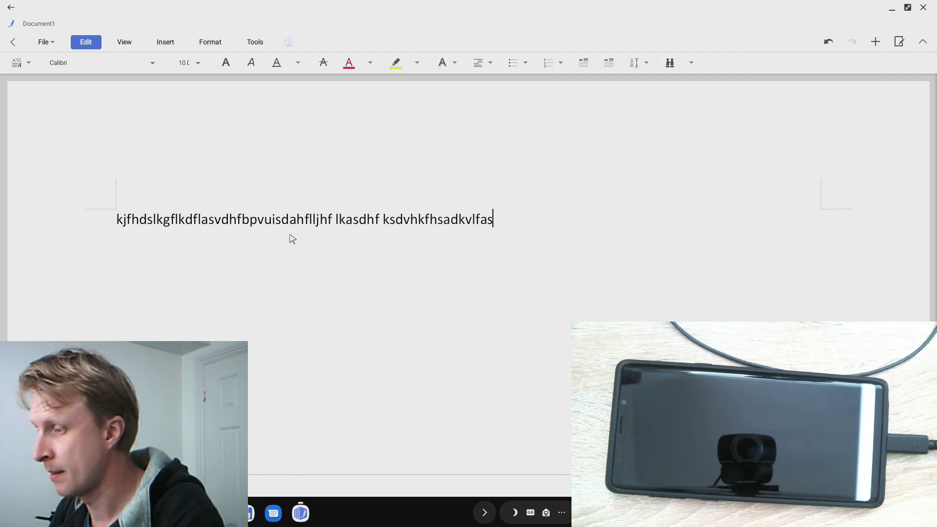
click(924, 8)
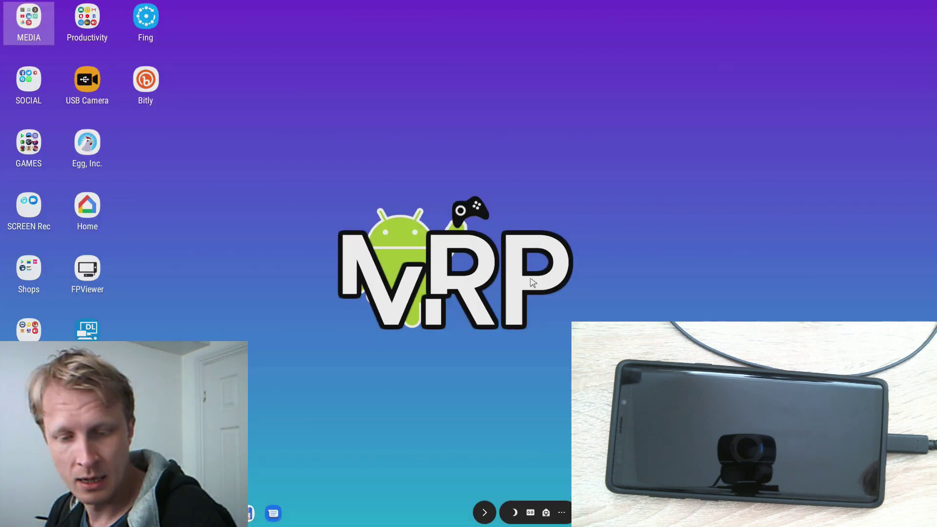